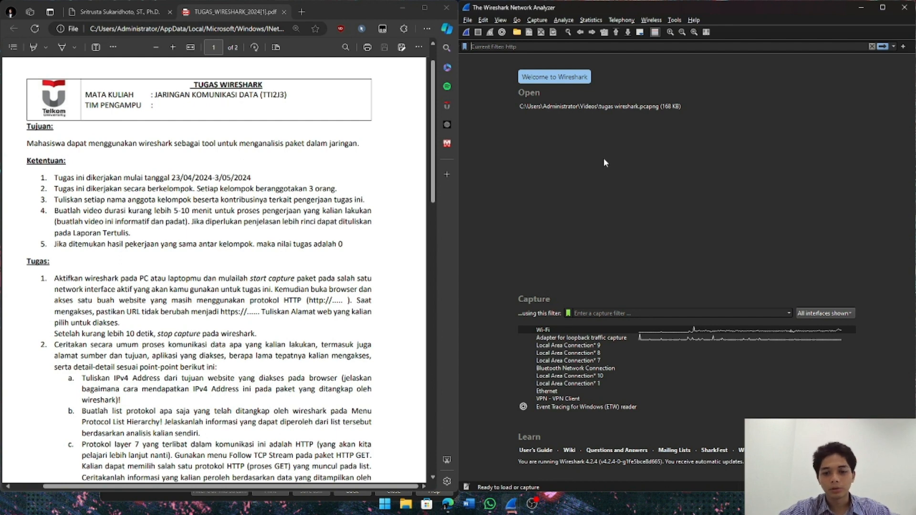
pyautogui.click(137, 14)
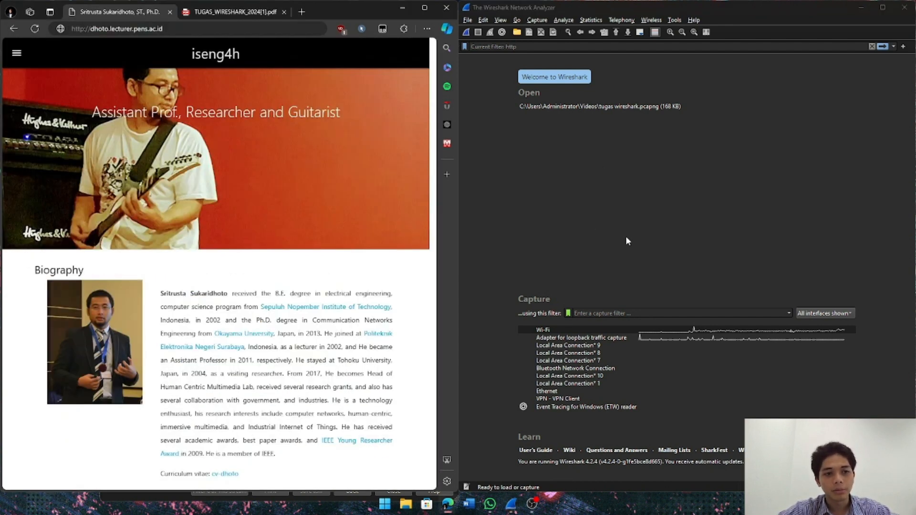
pyautogui.click(550, 278)
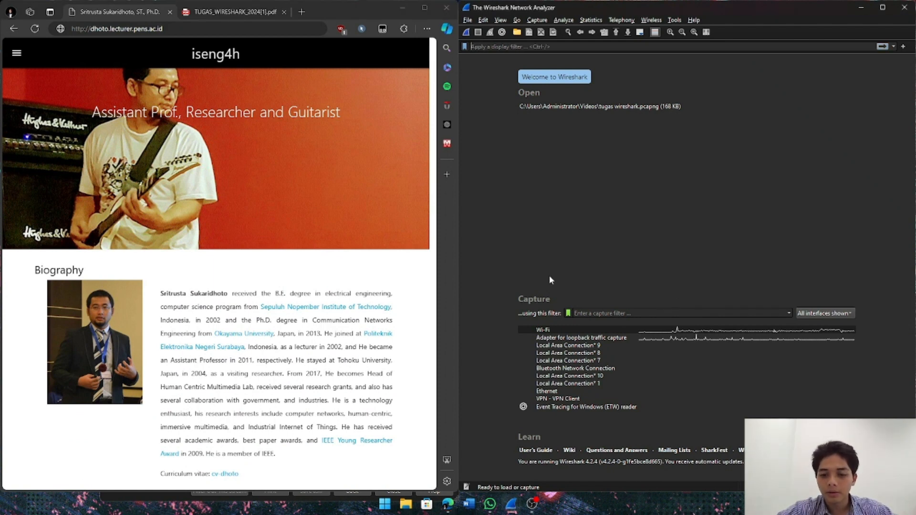
pyautogui.click(542, 331)
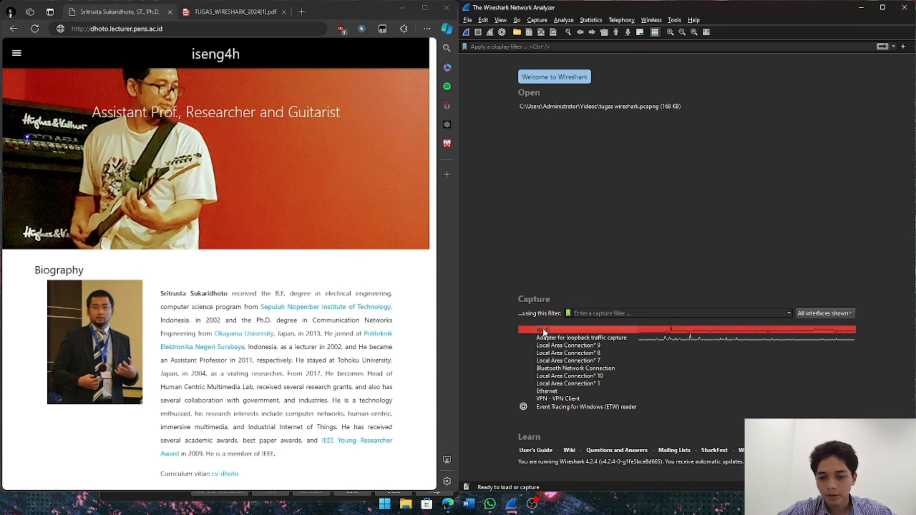
pyautogui.click(467, 32)
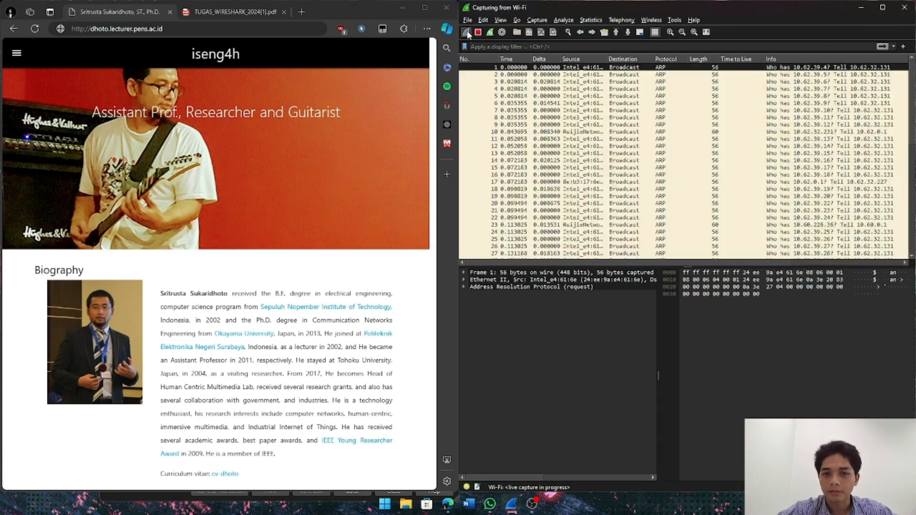
pyautogui.click(198, 24)
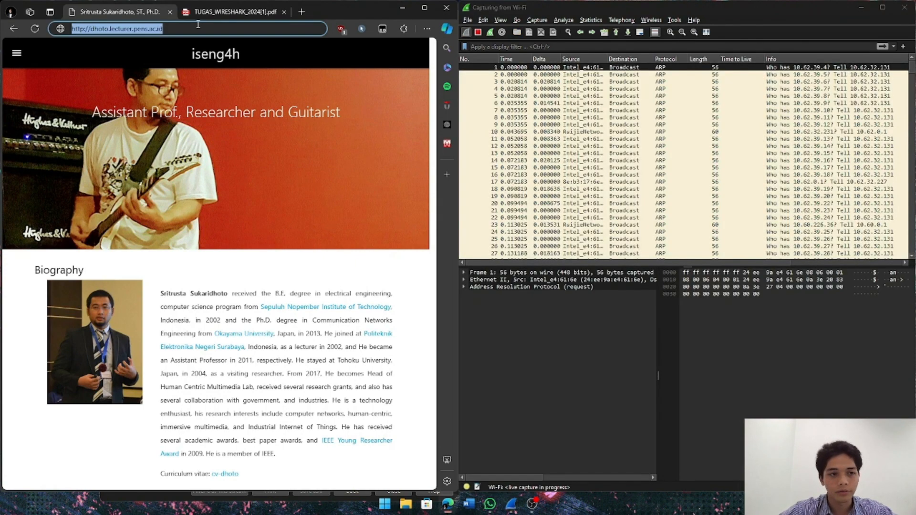
pyautogui.press('Return')
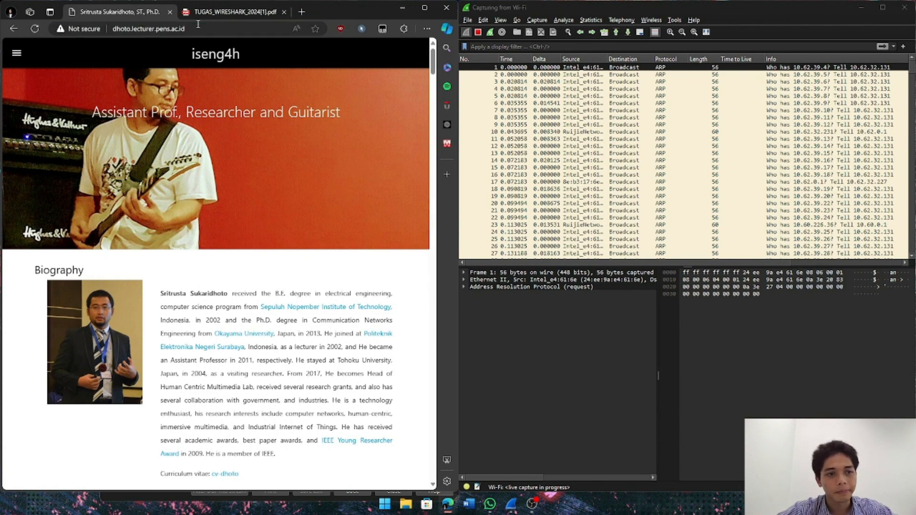
# Step: Look through the packets arriving in the live Wi-Fi capture
pyautogui.click(638, 226)
pyautogui.scroll(-5, 639, 228)
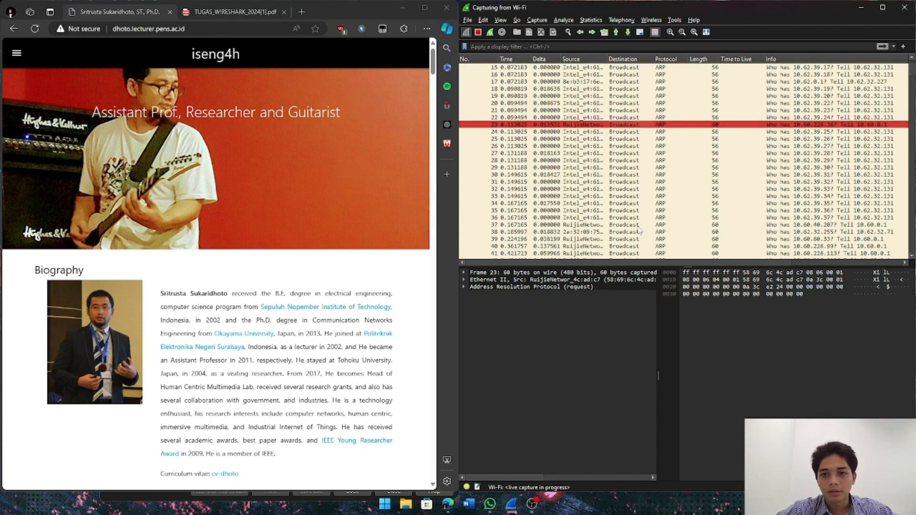
pyautogui.click(591, 33)
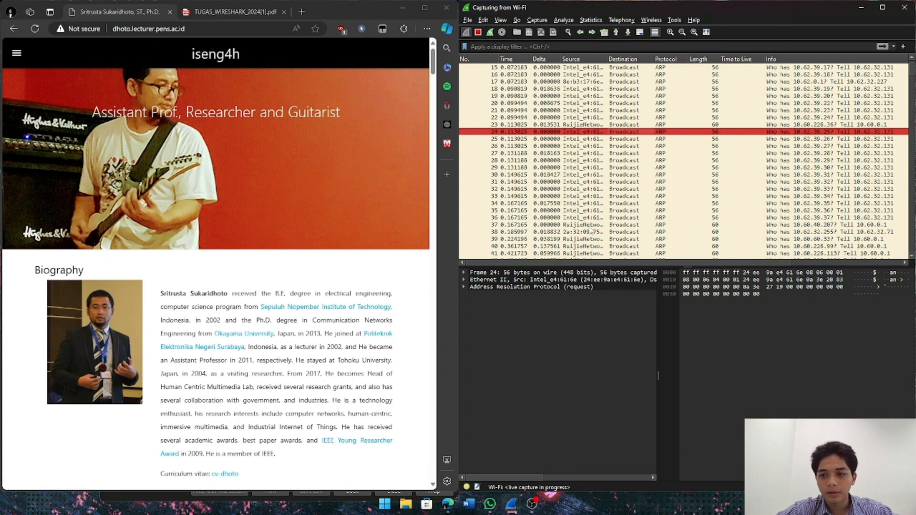
pyautogui.click(591, 33)
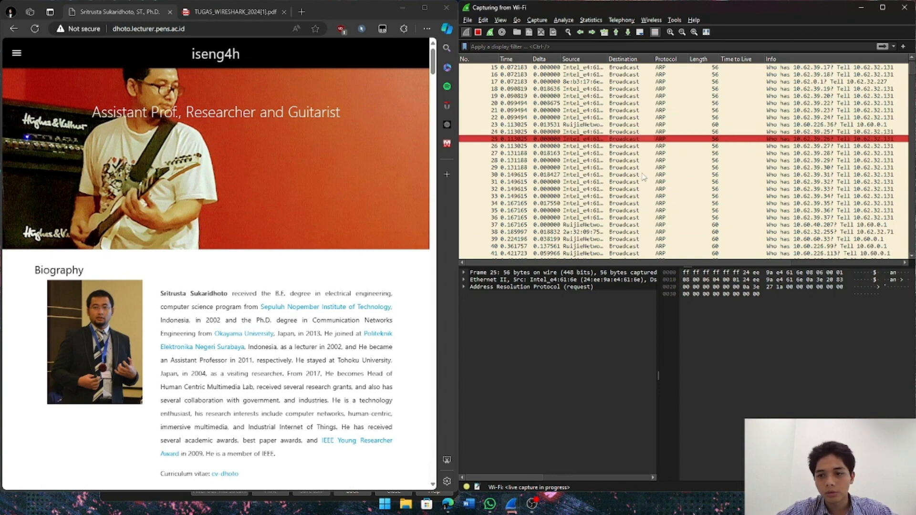
pyautogui.scroll(-20, 648, 176)
pyautogui.scroll(-20, 652, 177)
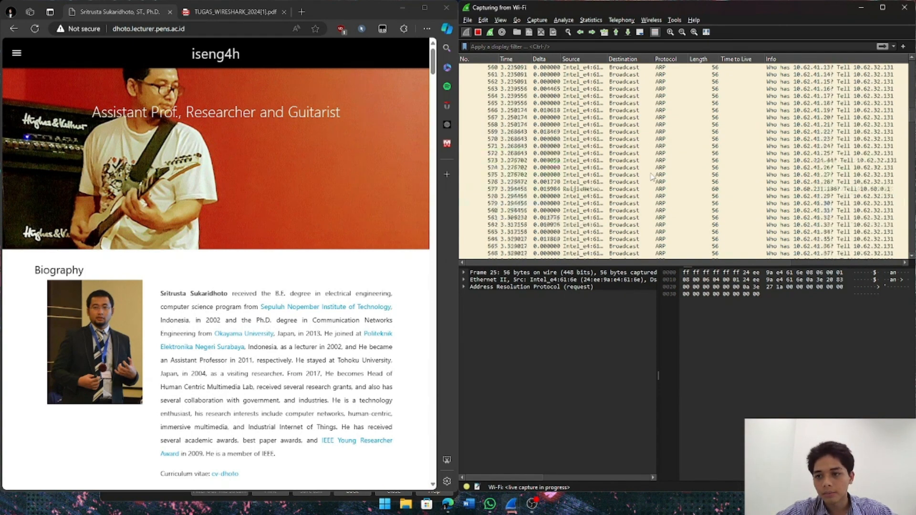
pyautogui.scroll(-20, 652, 177)
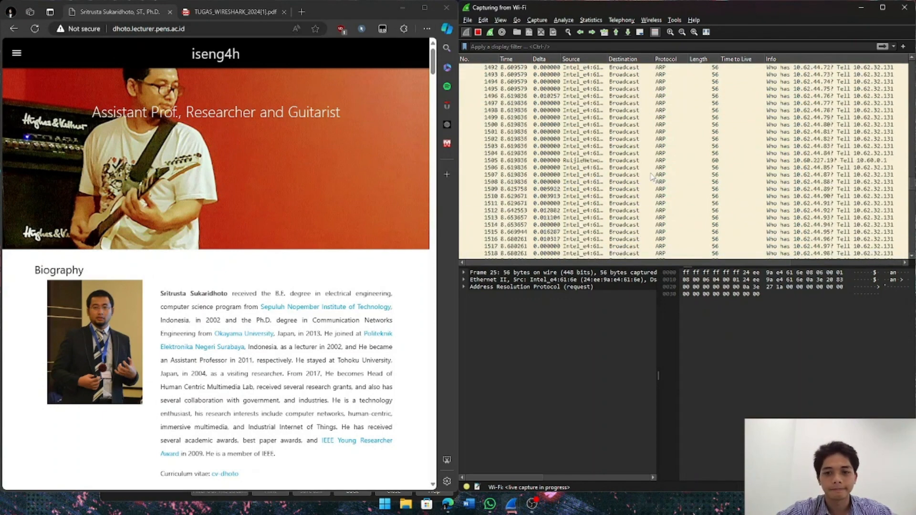
# Step: Browse the website's Class, Research, Community Service, Publications and Biography sections, and return to the start of the page
pyautogui.click(17, 55)
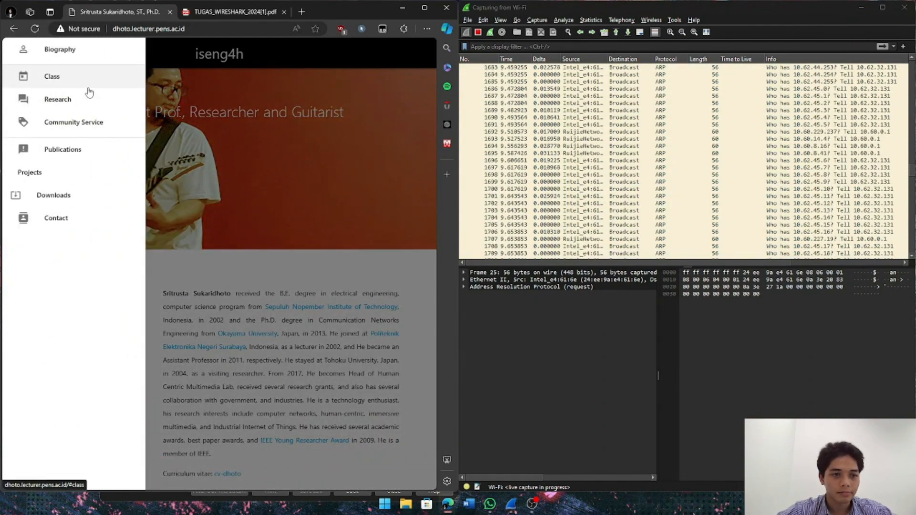
pyautogui.click(85, 82)
pyautogui.click(80, 110)
pyautogui.click(98, 121)
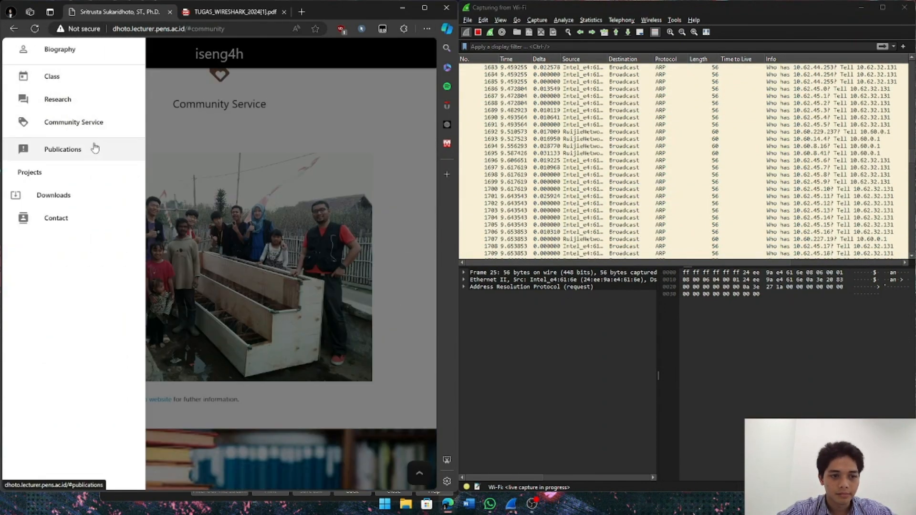
pyautogui.click(94, 148)
pyautogui.click(96, 73)
pyautogui.click(103, 52)
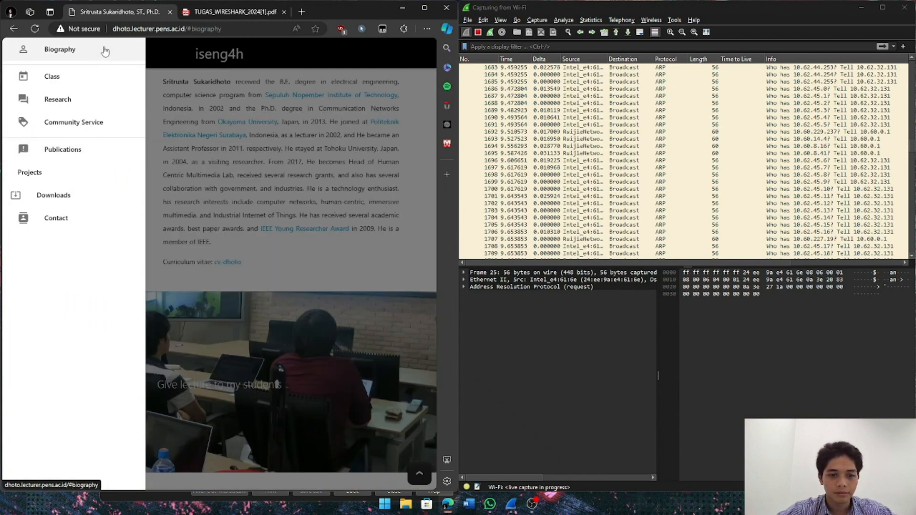
pyautogui.click(421, 101)
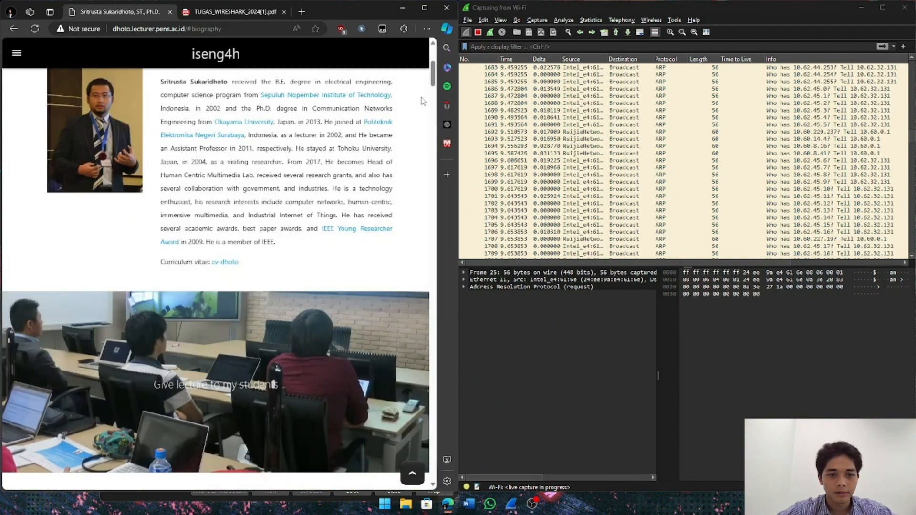
pyautogui.scroll(5, 415, 122)
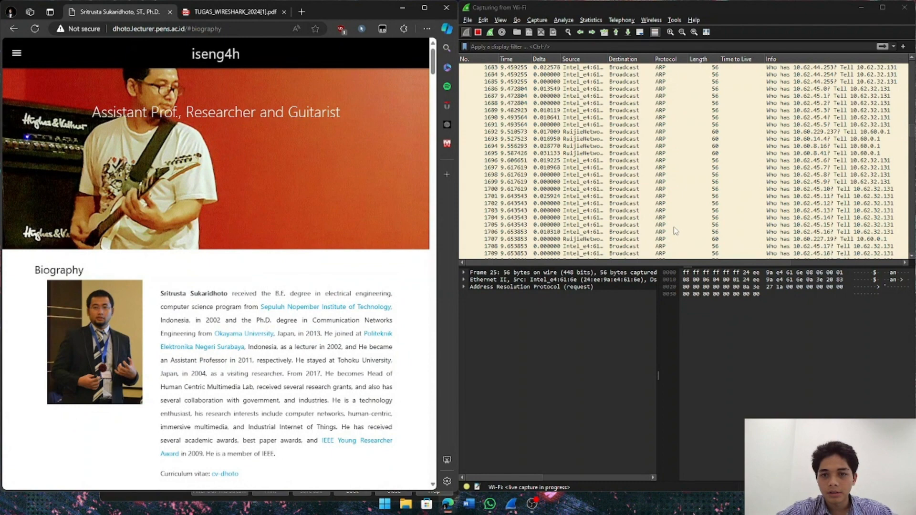
# Step: Stop the Wi-Fi capture and apply the display filter http to the captured packets
pyautogui.click(478, 32)
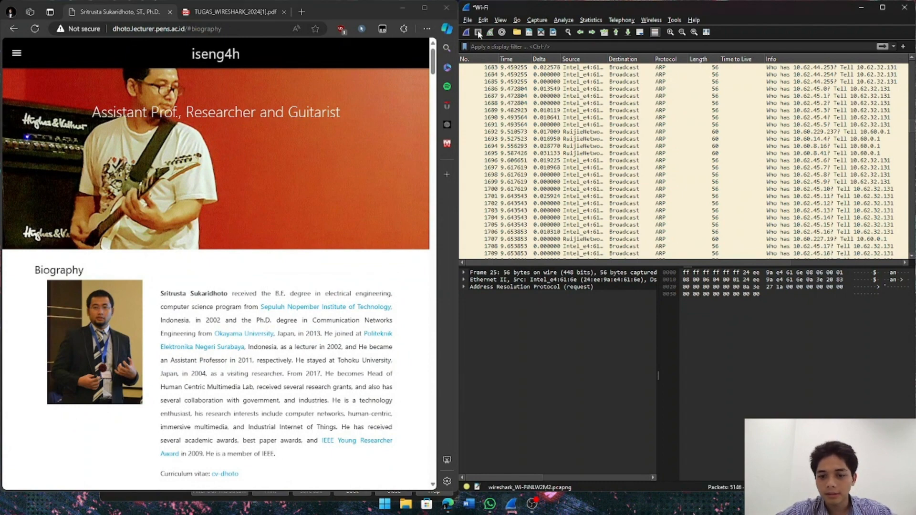
pyautogui.click(513, 47)
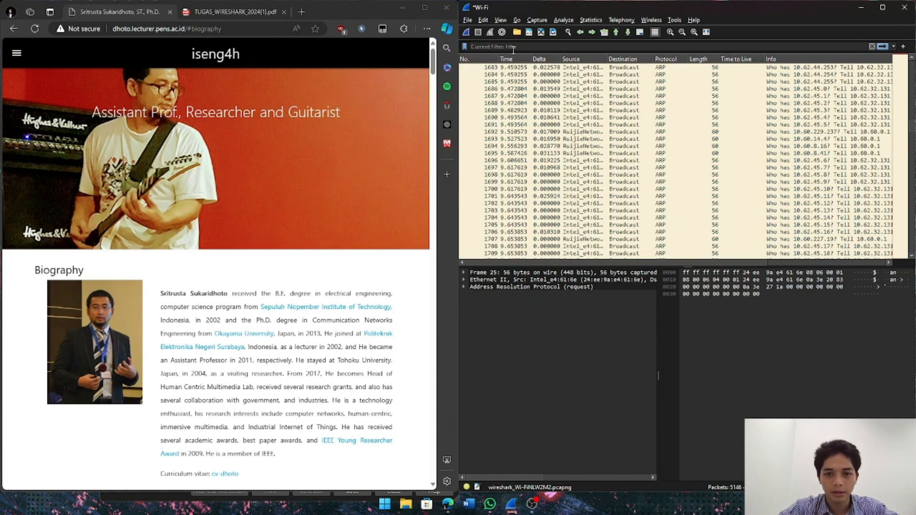
pyautogui.write('tp')
pyautogui.press('BackSpace')
pyautogui.press('BackSpace')
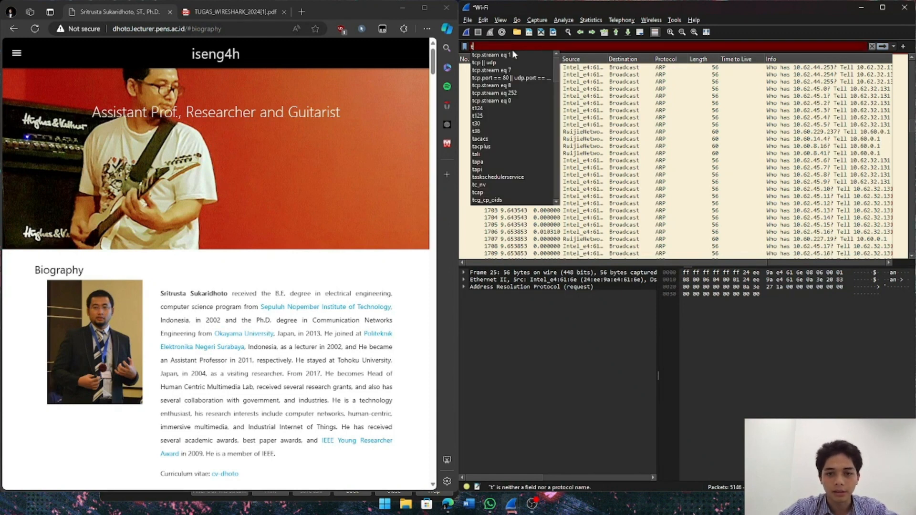
pyautogui.write('http')
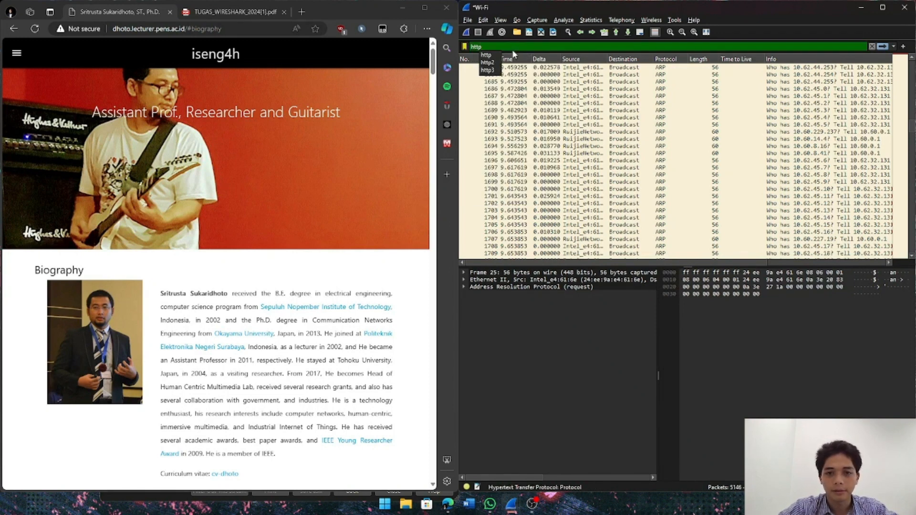
pyautogui.press('Return')
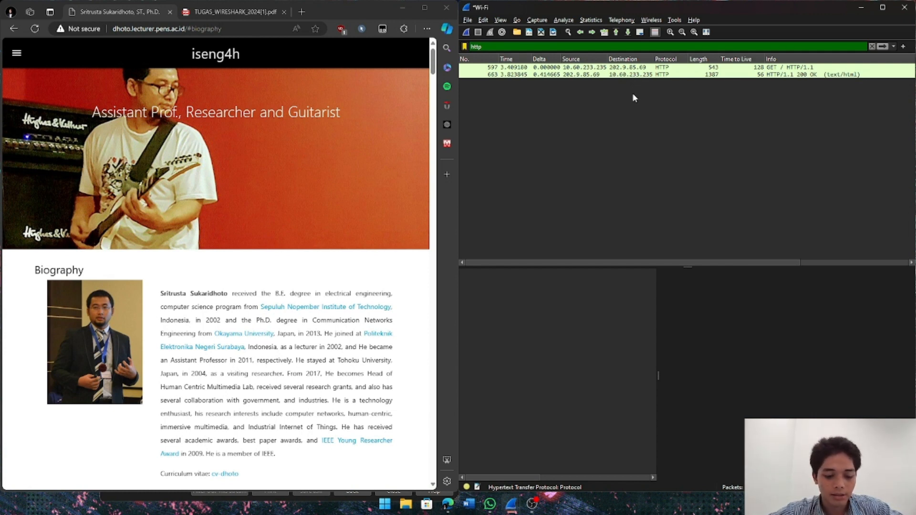
# Step: Open a Windows command prompt and ping dhoto.lecturer.pens.ac.id to look up the website's IPv4 address
pyautogui.press('super+r')
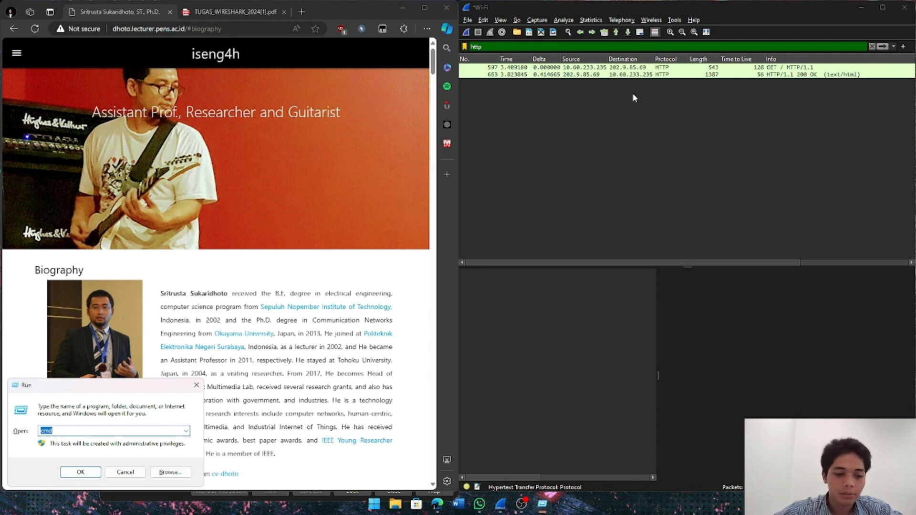
pyautogui.press('Return')
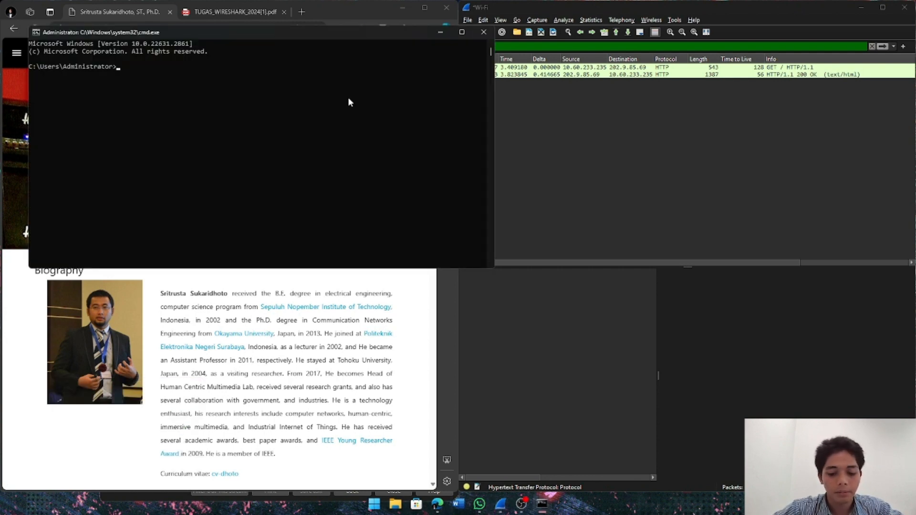
pyautogui.write('ping')
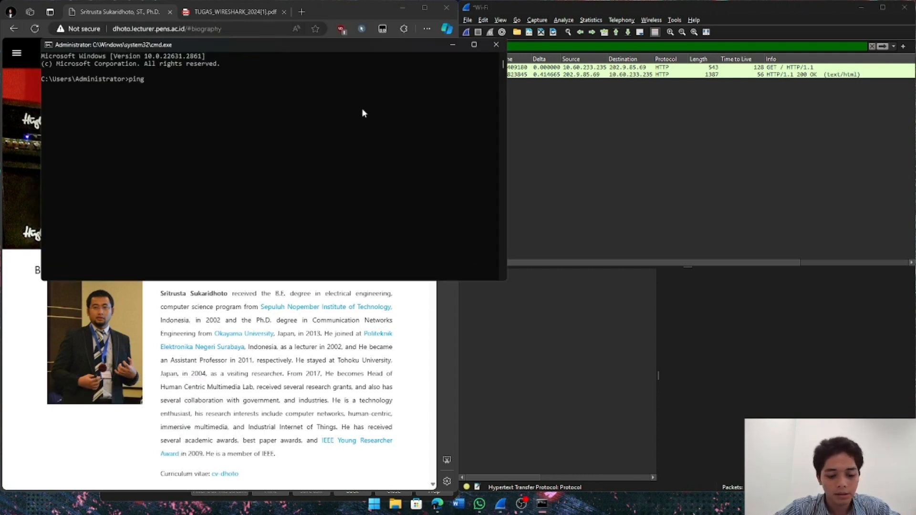
pyautogui.write('dhoto.lecturer.pens.ac.id')
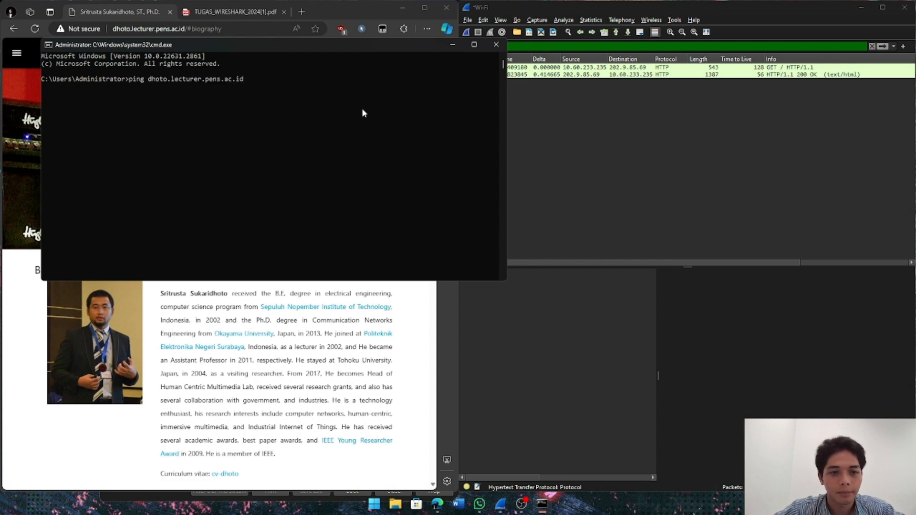
pyautogui.press('Return')
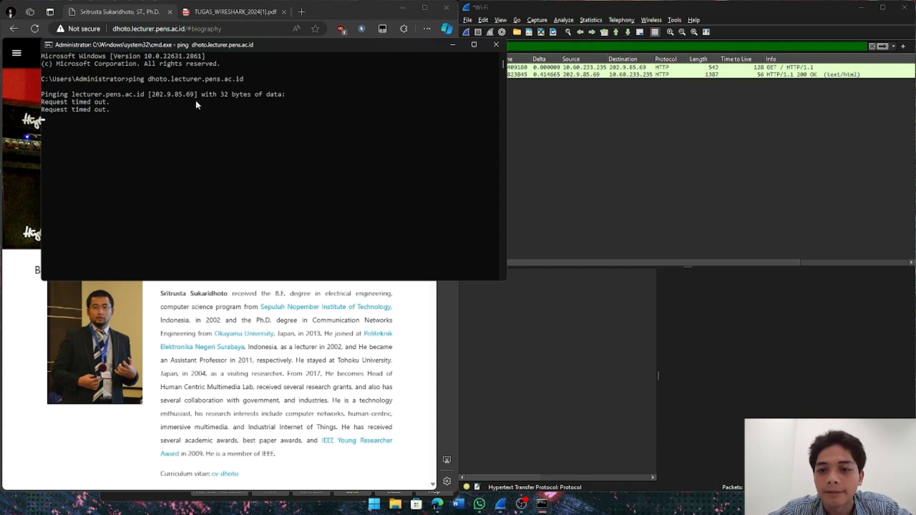
# Step: Try to interrupt the running ping in the command prompt
pyautogui.click(257, 118)
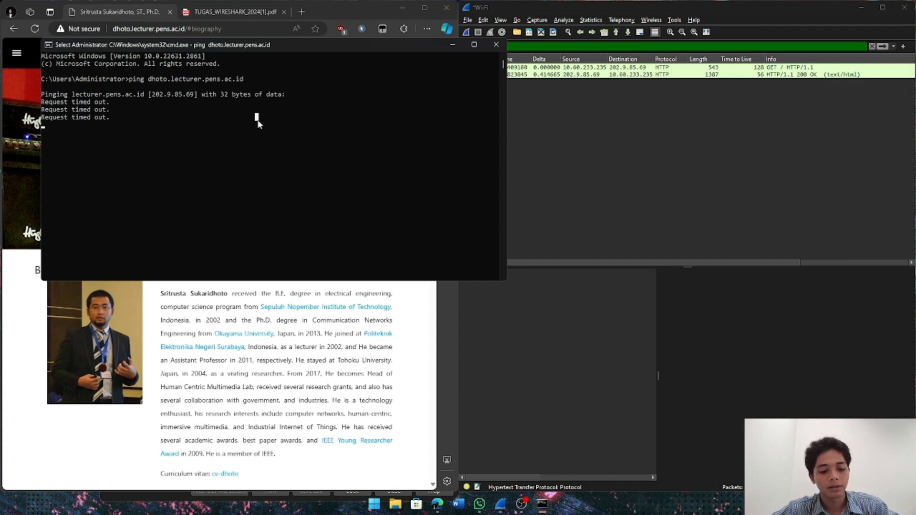
pyautogui.press('Escape')
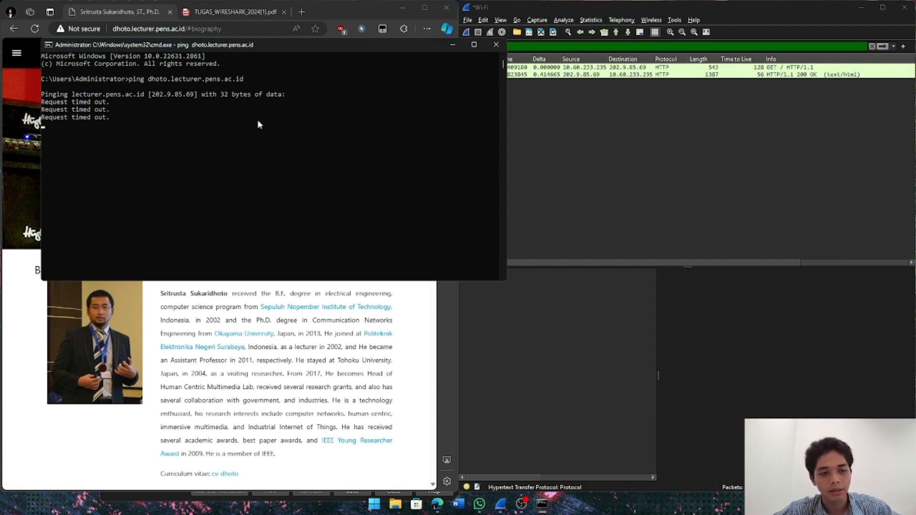
pyautogui.hotkey('ctrl', 'z')
pyautogui.hotkey('ctrl', 'z')
pyautogui.hotkey('ctrl', 'z')
pyautogui.press('Return')
pyautogui.press('Return')
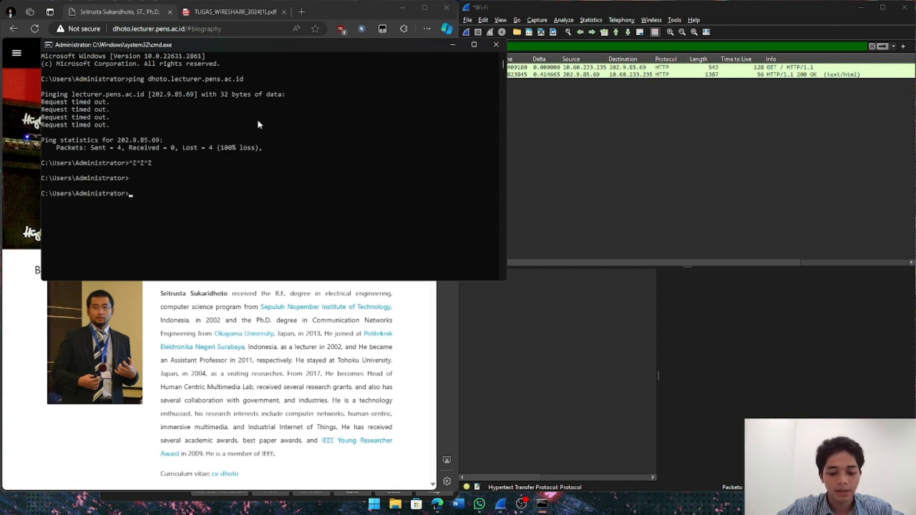
# Step: Run ipconfig to check the computer's own Wi-Fi IPv4 address, and close the command prompt
pyautogui.write('ip')
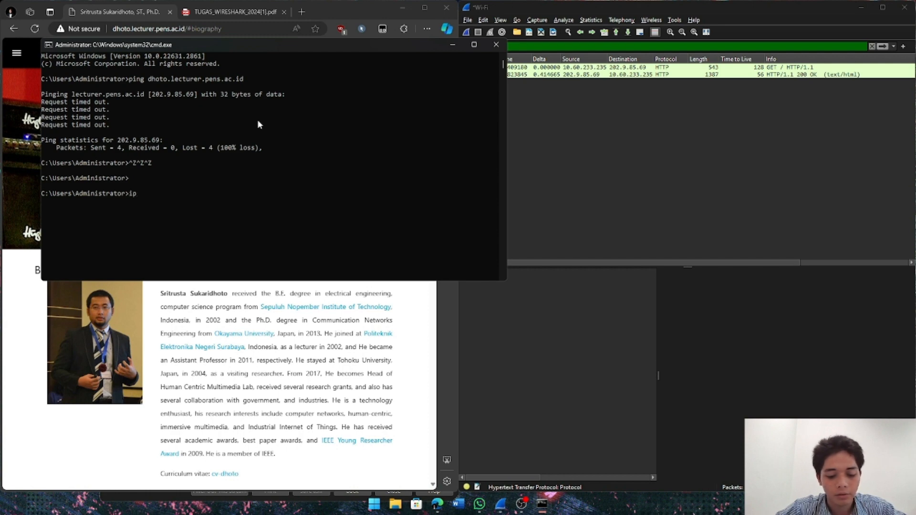
pyautogui.write('config')
pyautogui.press('Return')
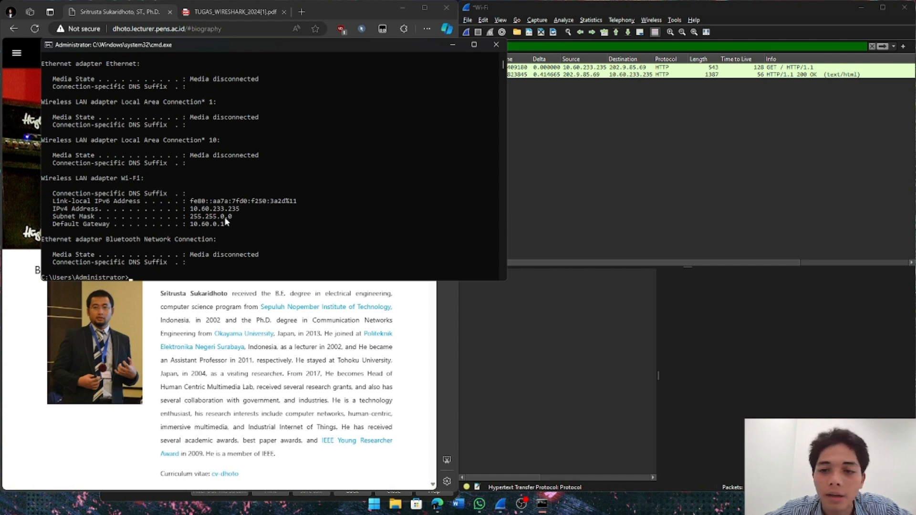
pyautogui.hotkey('alt', 'F4')
# Step: Consult question 2 in the assignment PDF and open the Protocol Hierarchy statistics for the HTTP-filtered capture in Wireshark
pyautogui.click(245, 12)
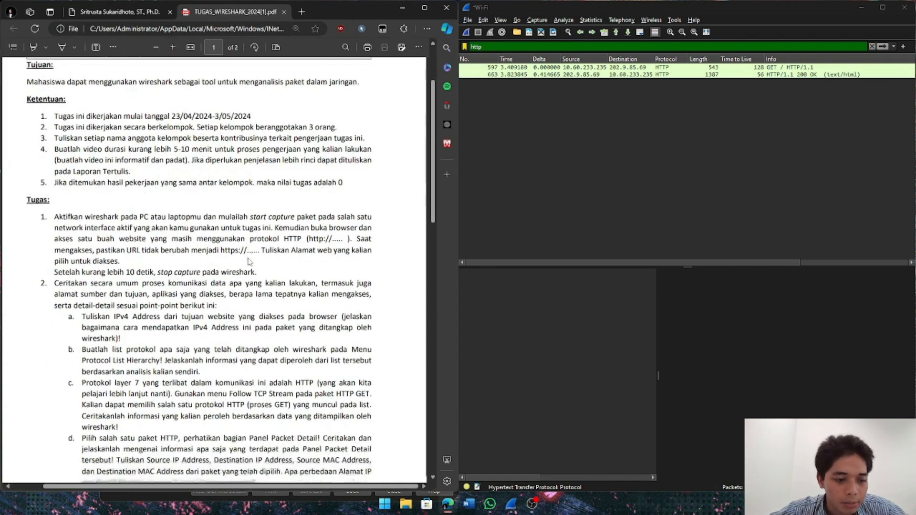
pyautogui.scroll(-1, 248, 262)
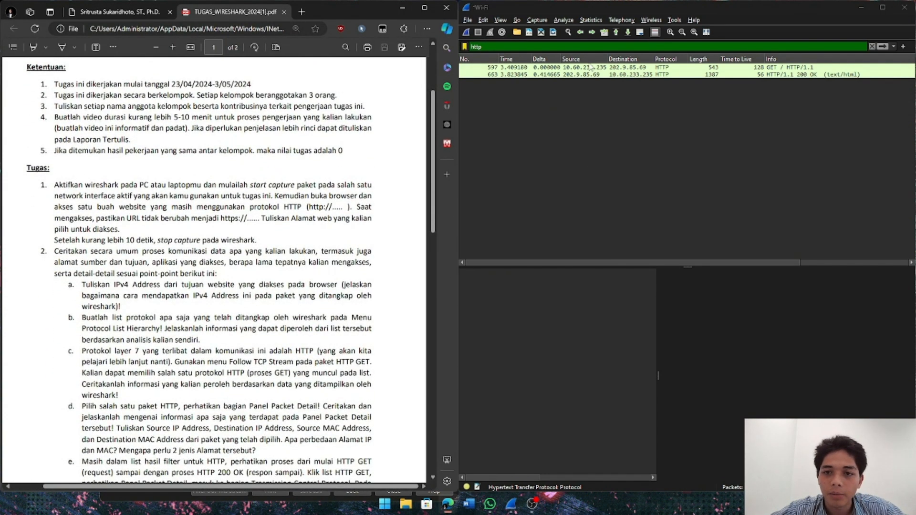
pyautogui.click(595, 19)
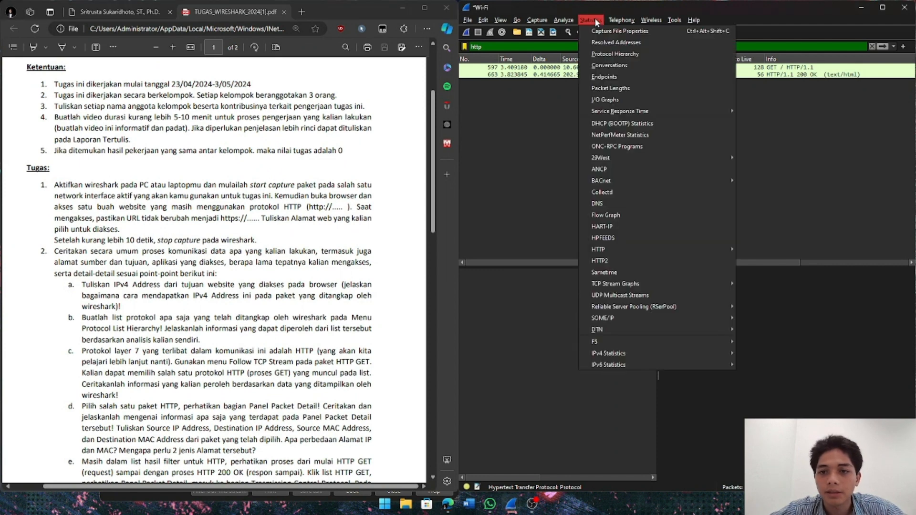
pyautogui.click(657, 58)
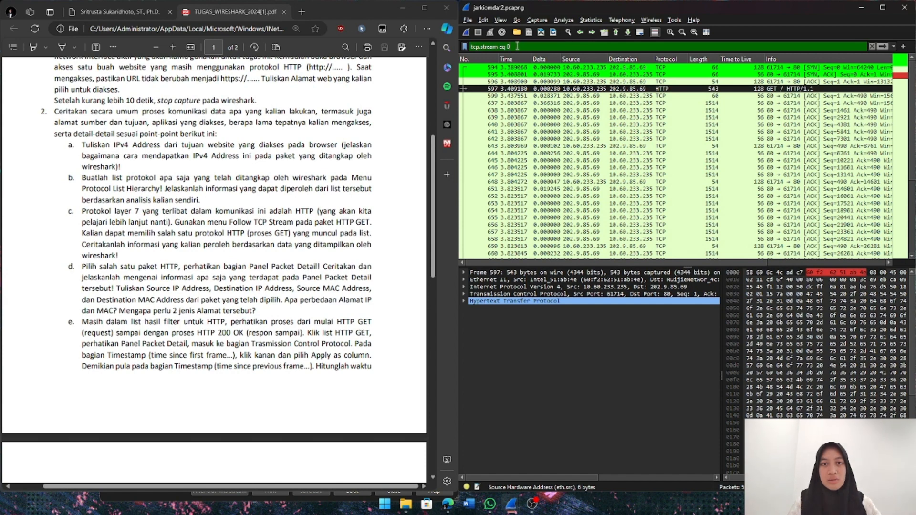
# Step: Replace the tcp.stream display filter with http to list only the HTTP packets
pyautogui.moveTo(513, 47); pyautogui.dragTo(465, 49)
pyautogui.write('http')
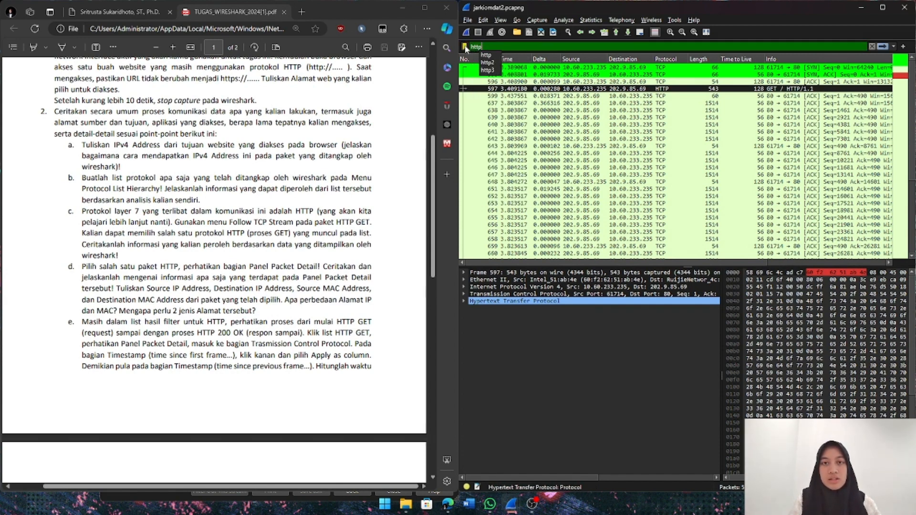
pyautogui.press('Return')
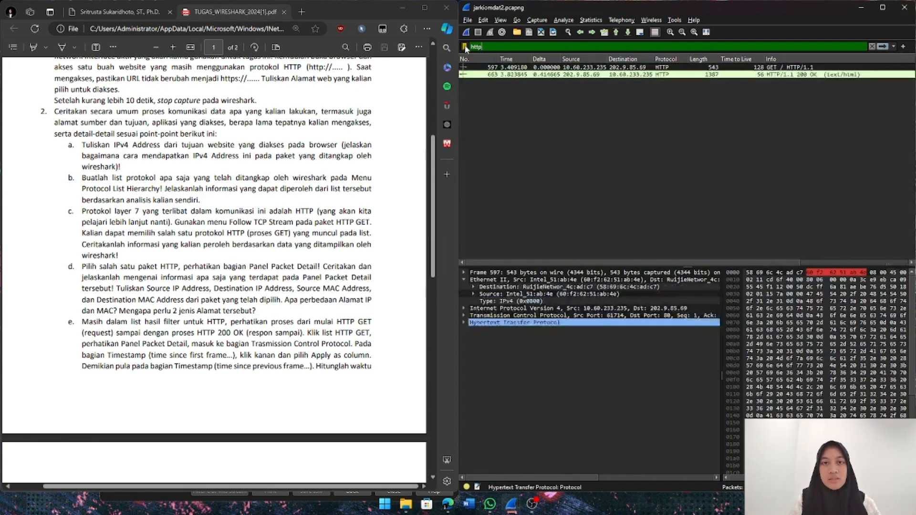
# Step: Follow the TCP stream of the HTTP GET packet to view the request and response contents
pyautogui.click(644, 68)
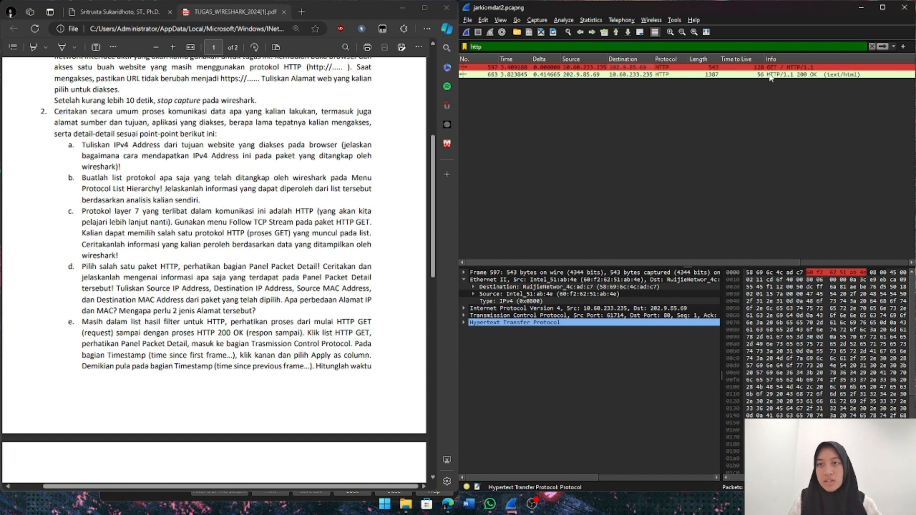
pyautogui.rightClick(719, 71)
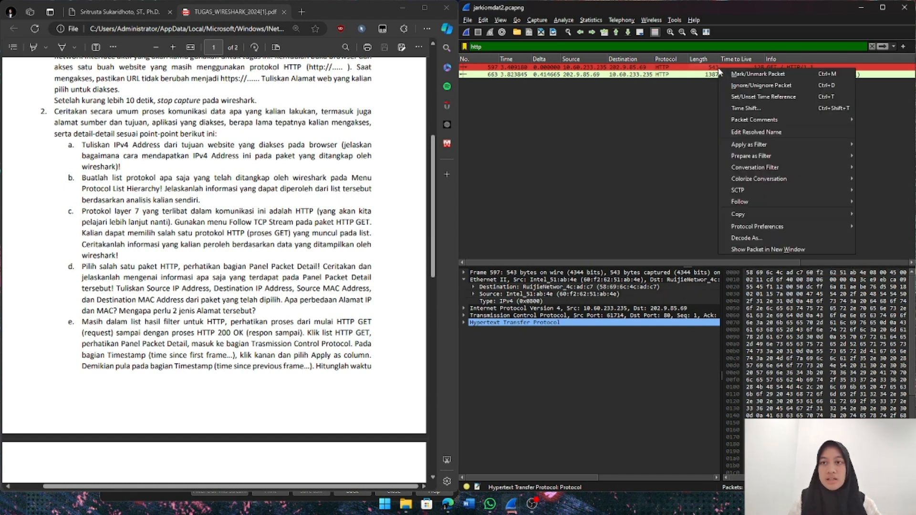
pyautogui.moveTo(755, 202)
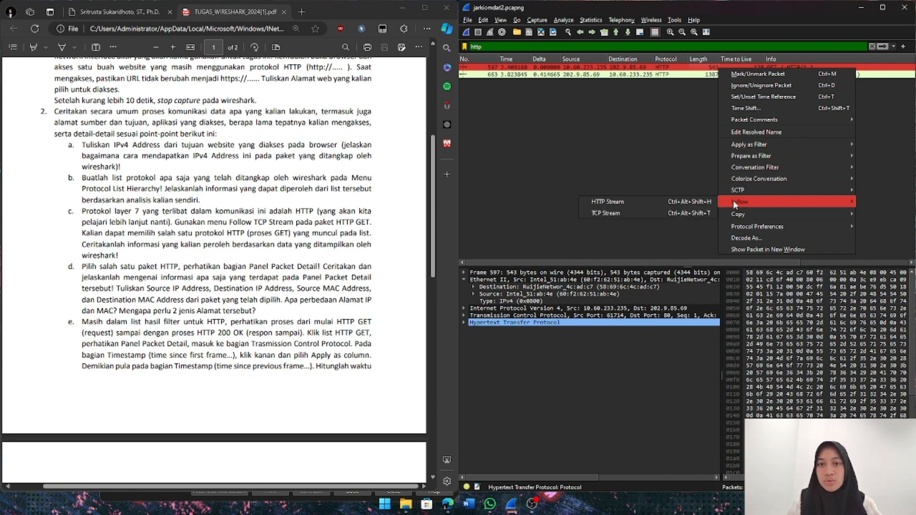
pyautogui.click(688, 210)
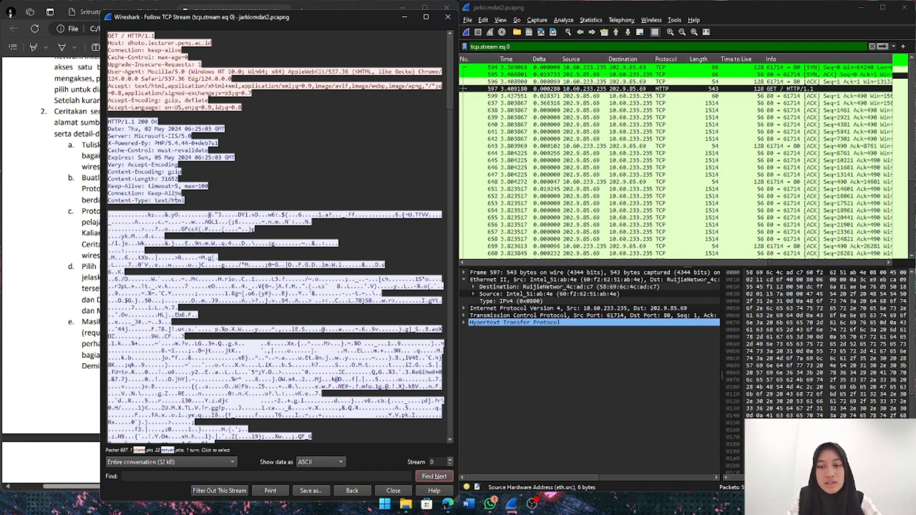
# Step: Return to the assignment PDF and inspect the GET packet's Ethernet II destination and source MAC addresses and its IPv4 details
pyautogui.click(44, 232)
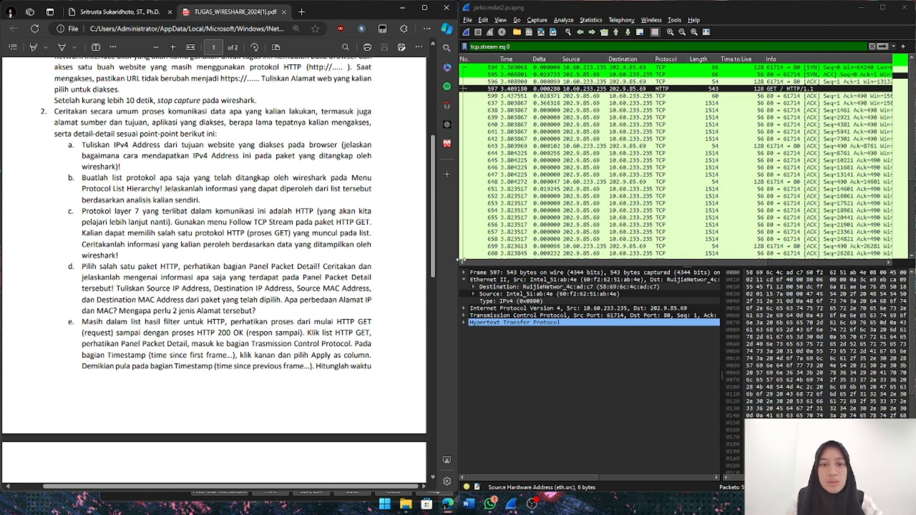
pyautogui.moveTo(457, 260)
pyautogui.mouseDown()
pyautogui.moveTo(466, 262)
pyautogui.moveTo(454, 266)
pyautogui.mouseUp()
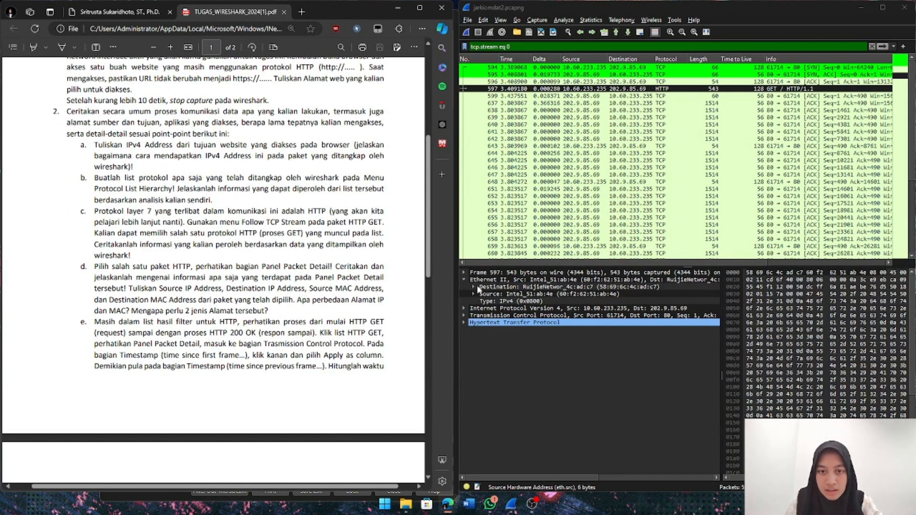
pyautogui.click(464, 280)
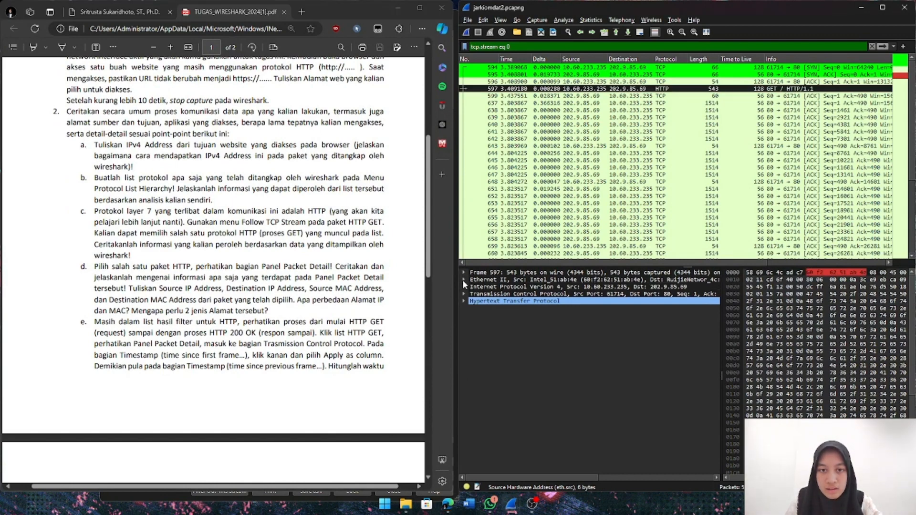
pyautogui.click(463, 280)
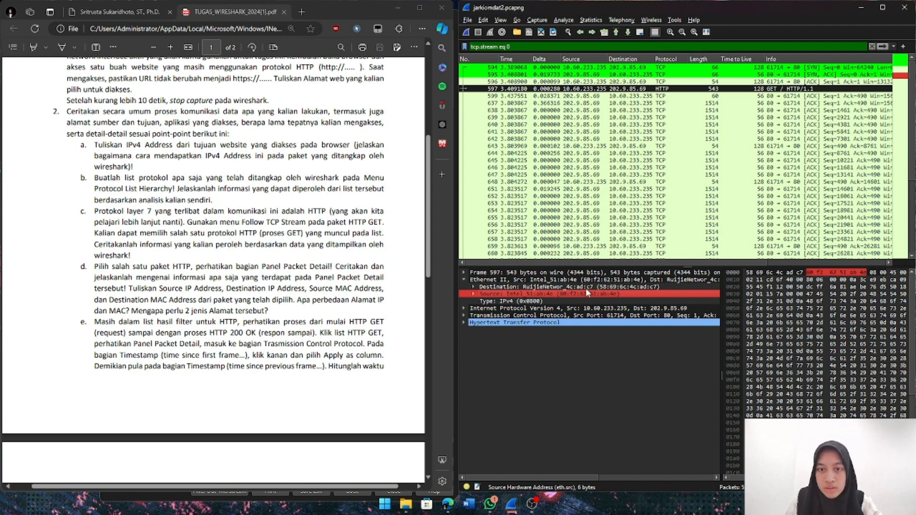
pyautogui.click(620, 287)
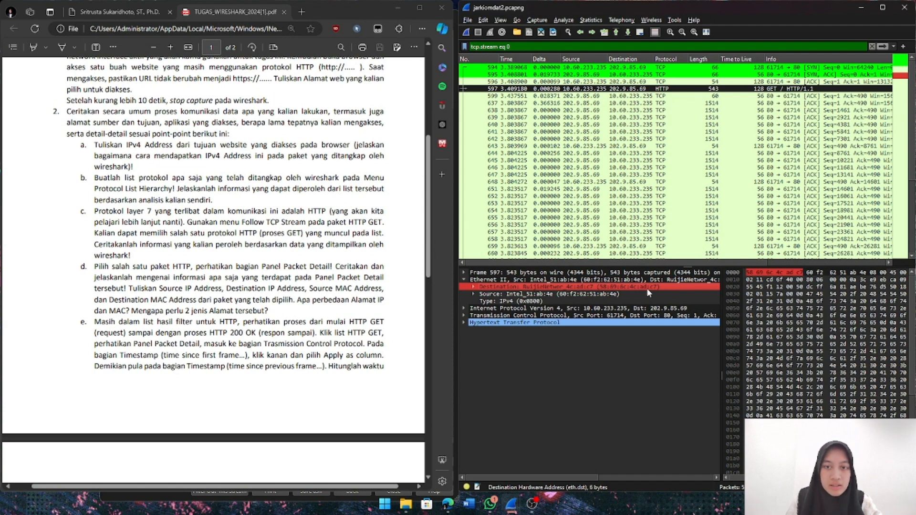
pyautogui.click(596, 294)
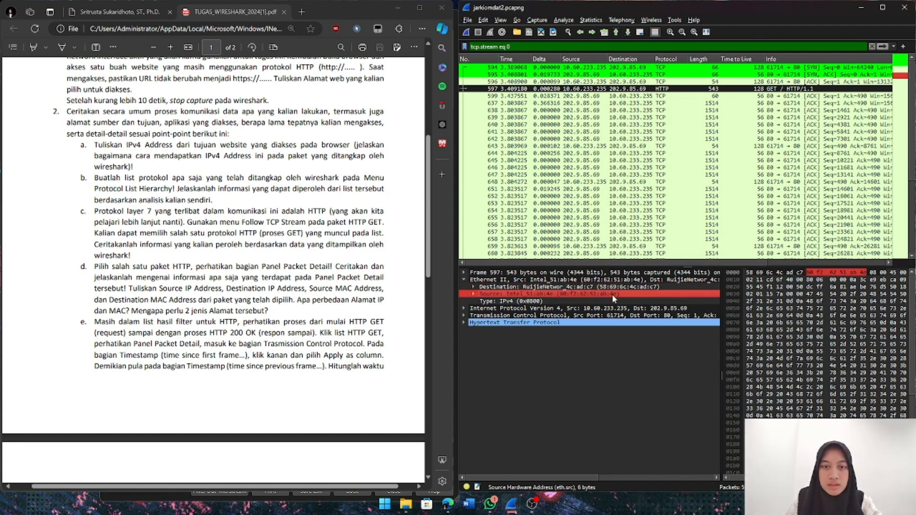
pyautogui.click(465, 309)
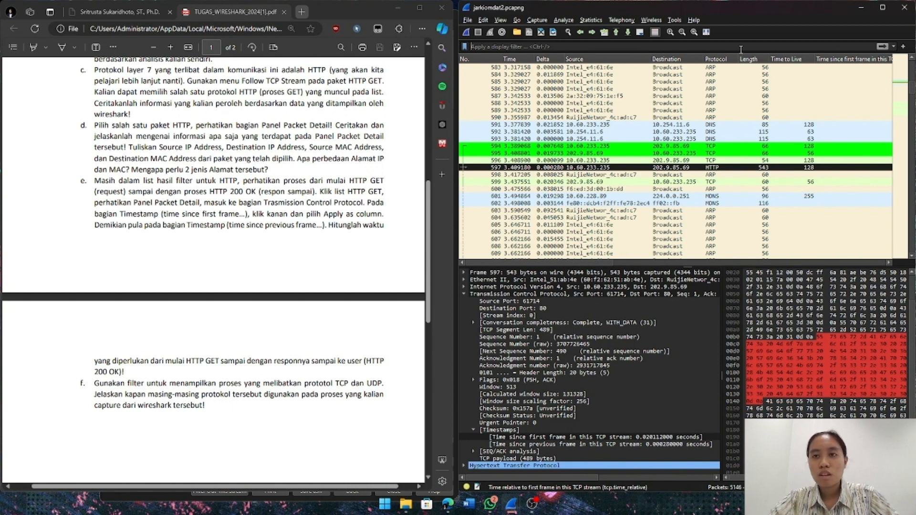
# Step: Filter the full capture by http to show the GET request and the 200 OK response
pyautogui.write('ht')
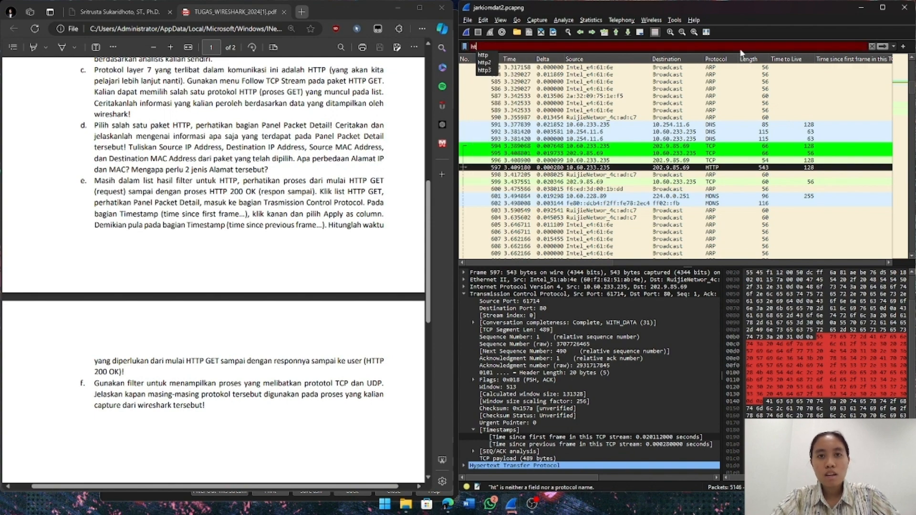
pyautogui.write('tp')
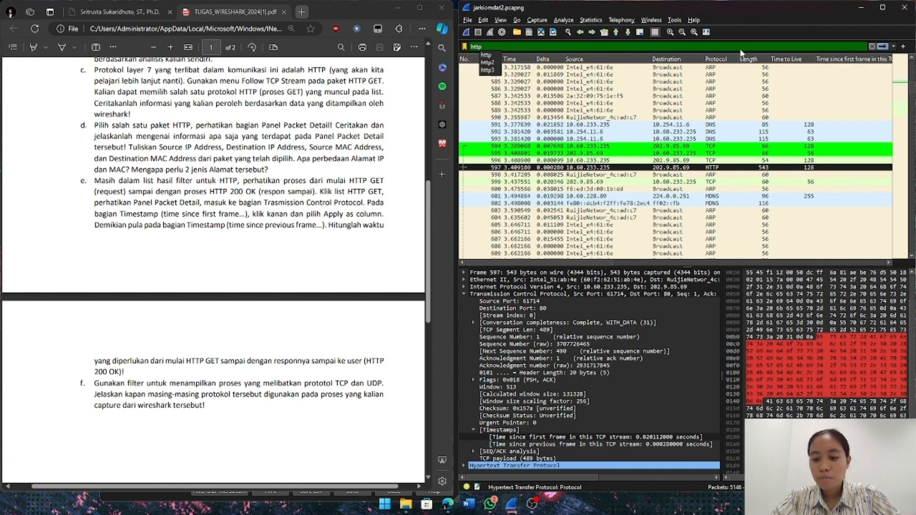
pyautogui.press('Return')
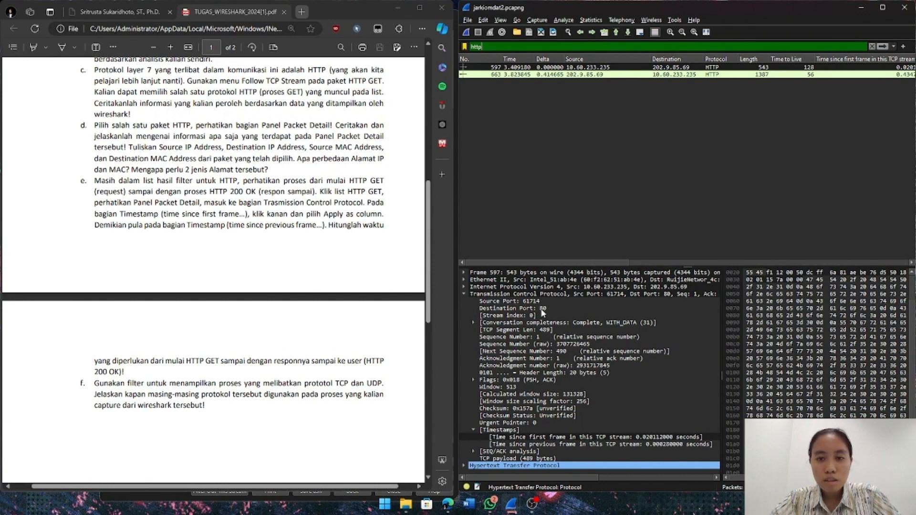
# Step: Apply the GET packet's TCP timestamps since first frame and since previous frame as columns, and compare them for the GET and 200 OK packets
pyautogui.click(465, 293)
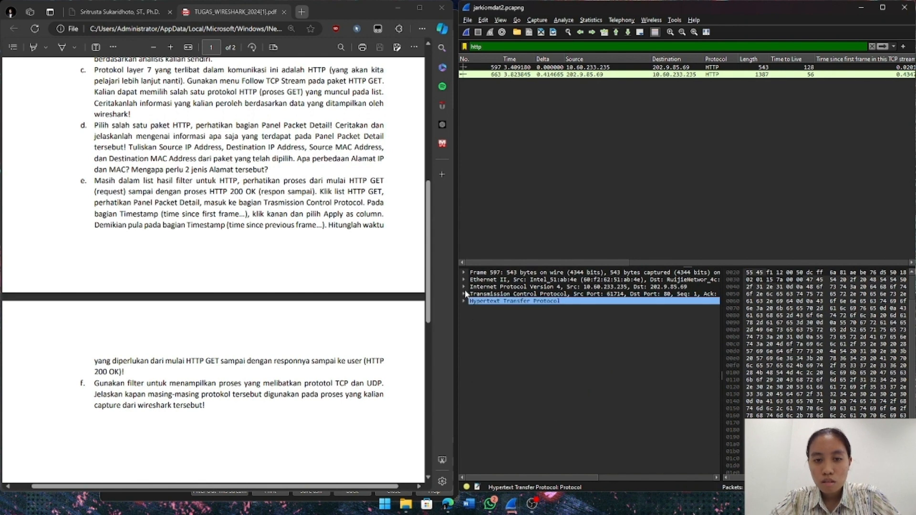
pyautogui.click(463, 294)
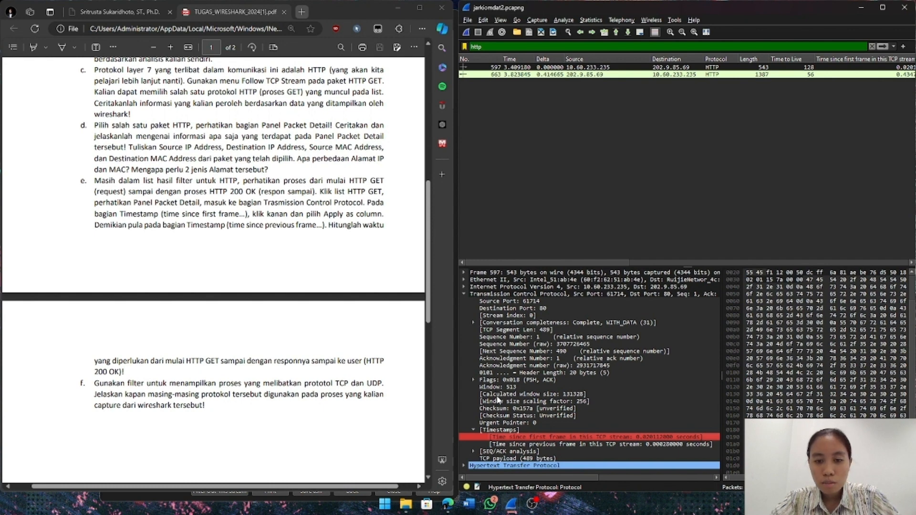
pyautogui.rightClick(590, 441)
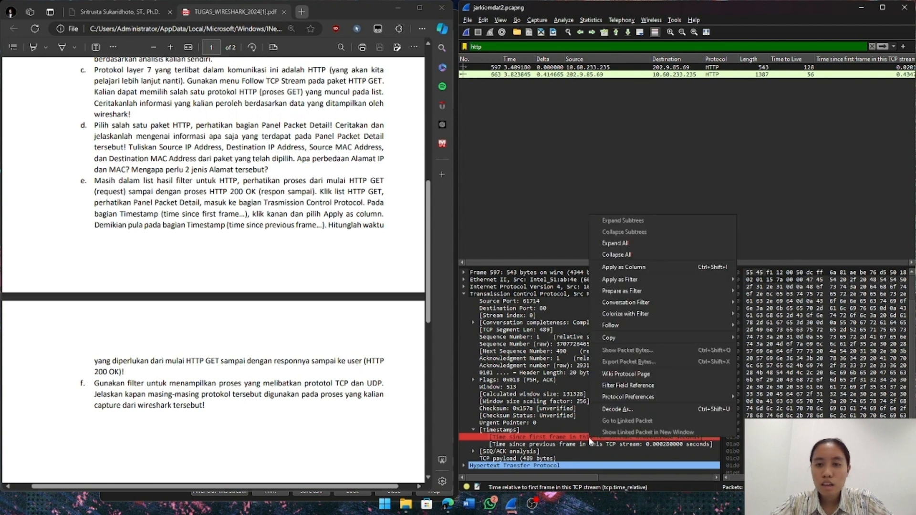
pyautogui.click(645, 269)
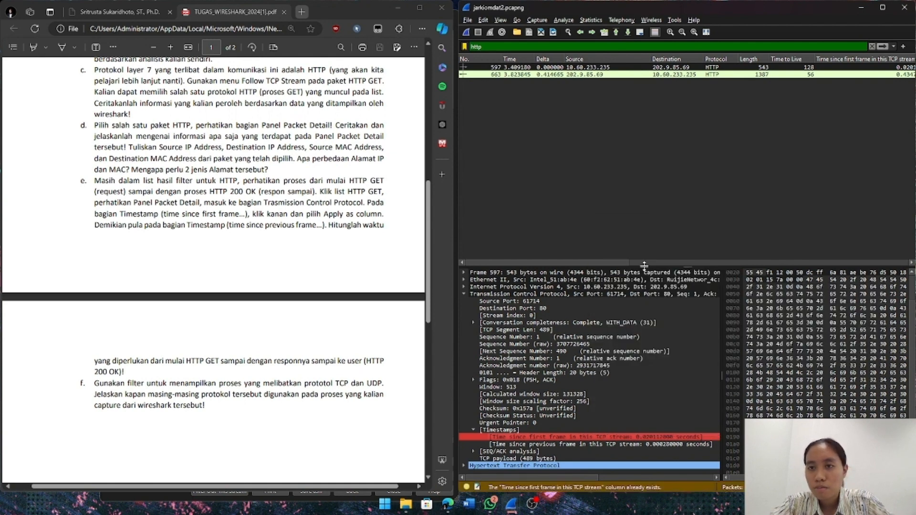
pyautogui.click(576, 445)
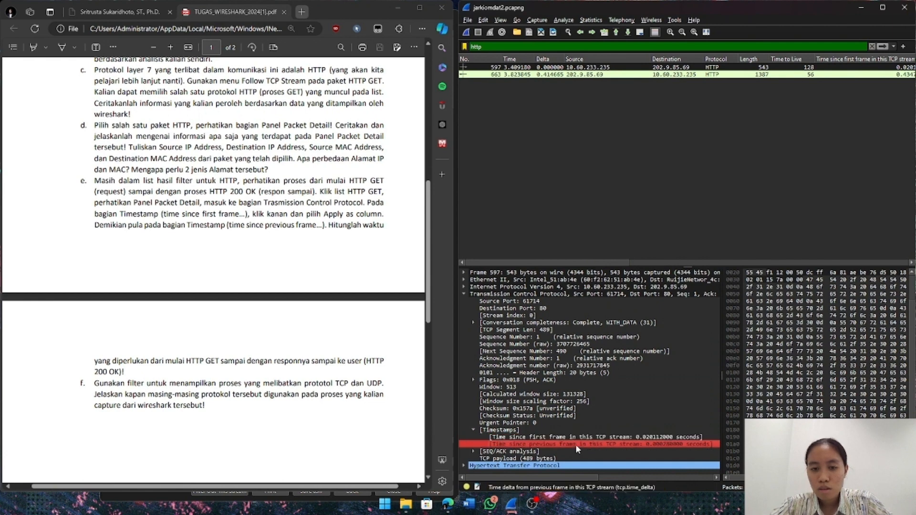
pyautogui.rightClick(575, 445)
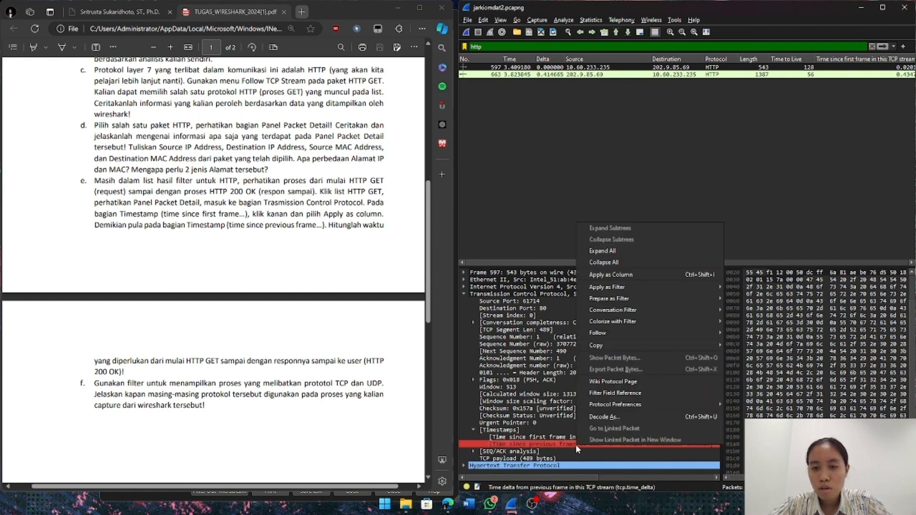
pyautogui.click(627, 277)
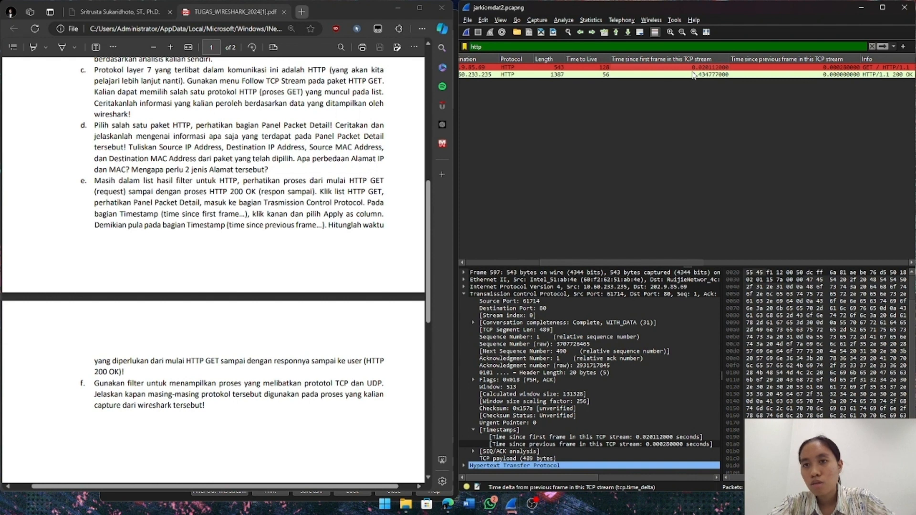
pyautogui.hscroll(-10, 693, 74)
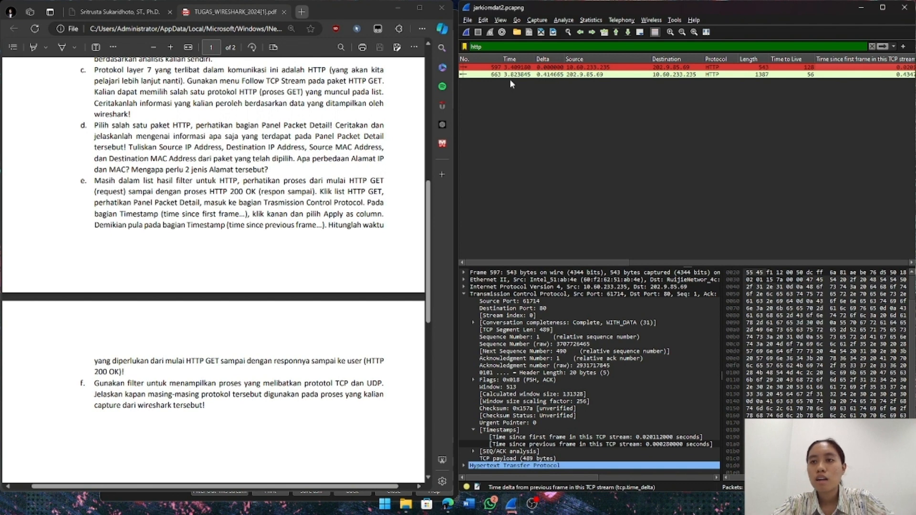
pyautogui.hscroll(5, 592, 93)
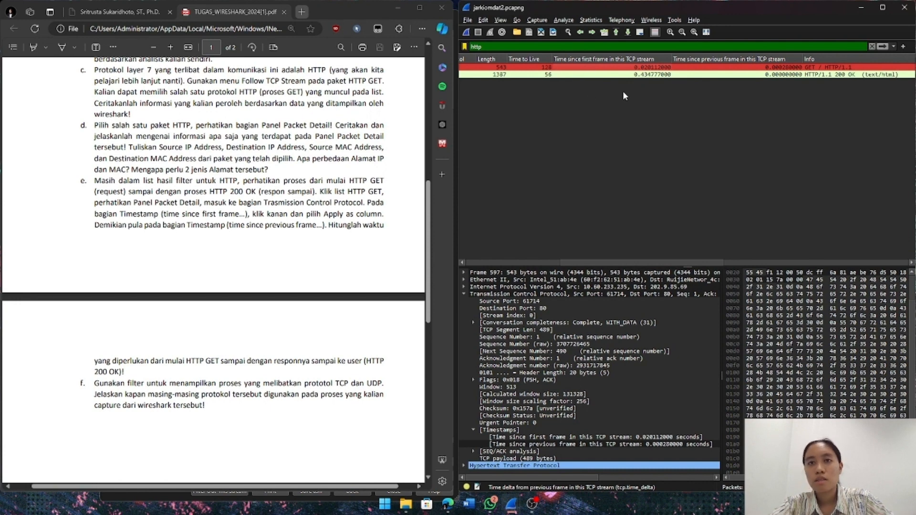
pyautogui.hscroll(-5, 620, 83)
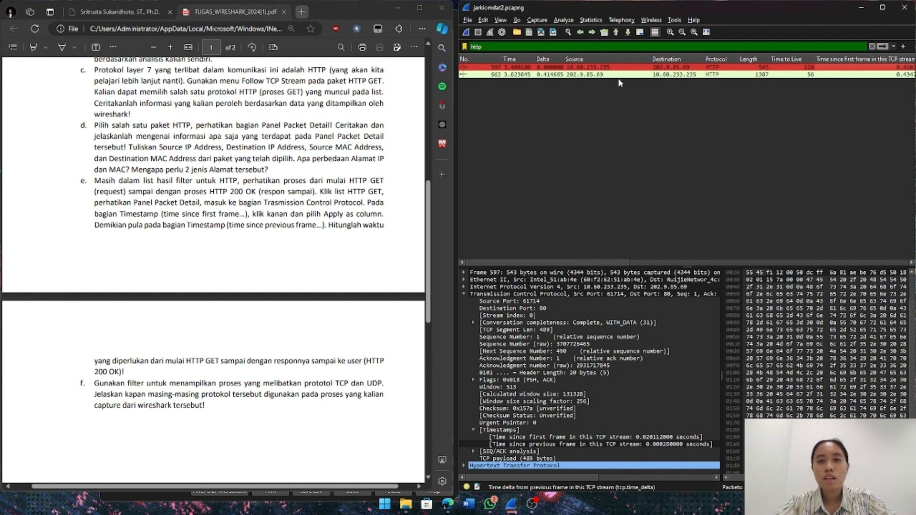
# Step: Replace the http display filter with tcp||udp to show the packets using either TCP or UDP
pyautogui.click(763, 48)
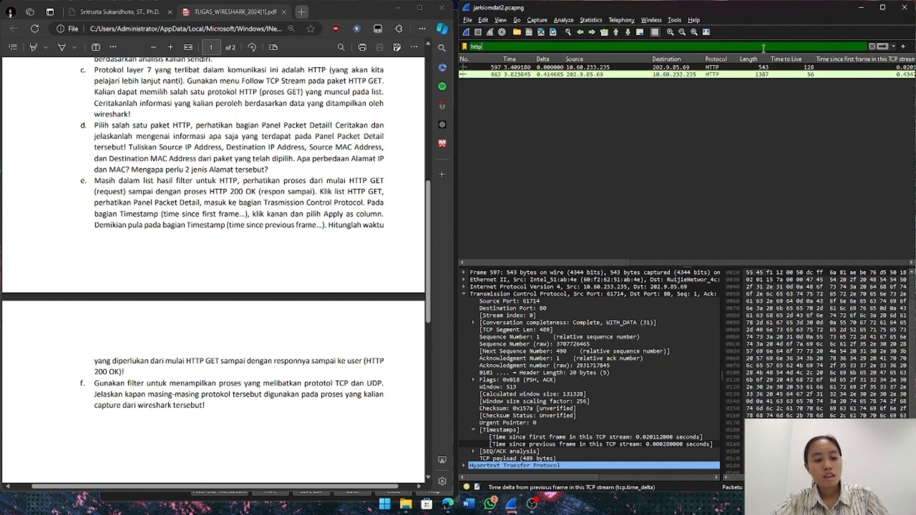
pyautogui.hotkey('ctrl', 'a')
pyautogui.press('BackSpace')
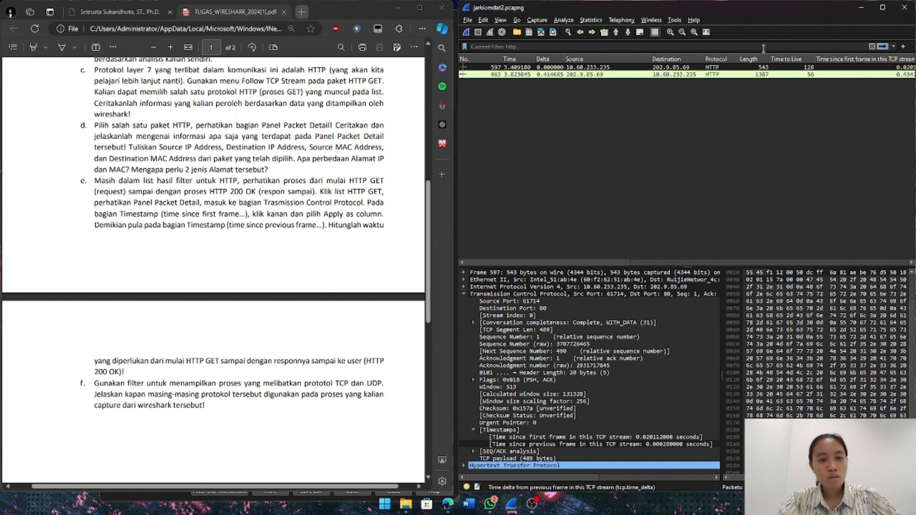
pyautogui.write('tcp')
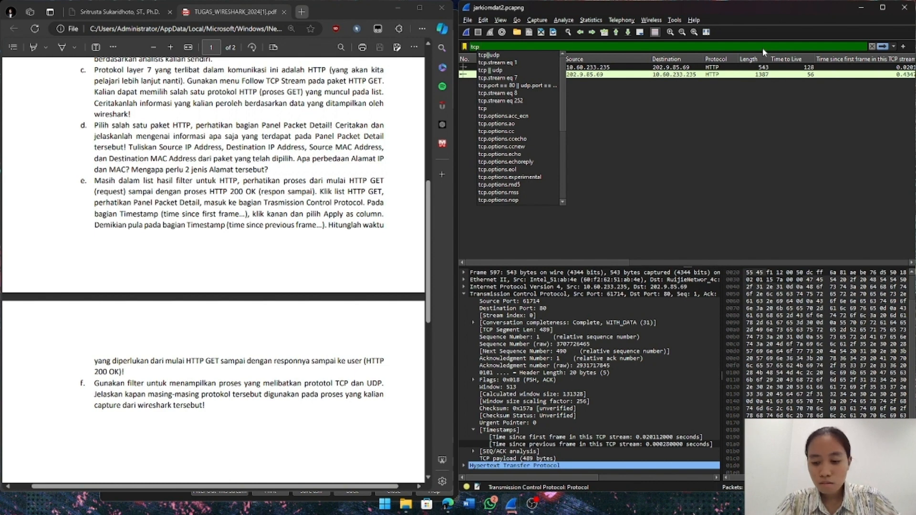
pyautogui.press('Return')
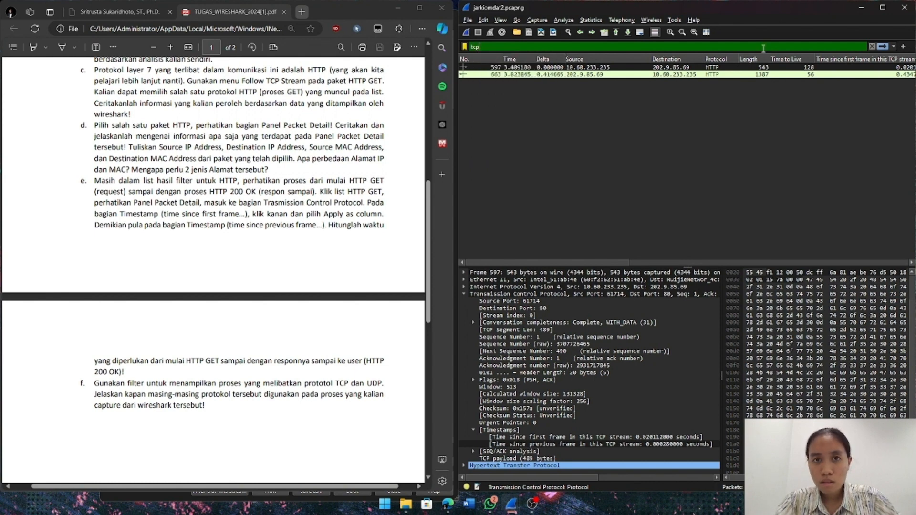
pyautogui.write('||udp')
pyautogui.press('Return')
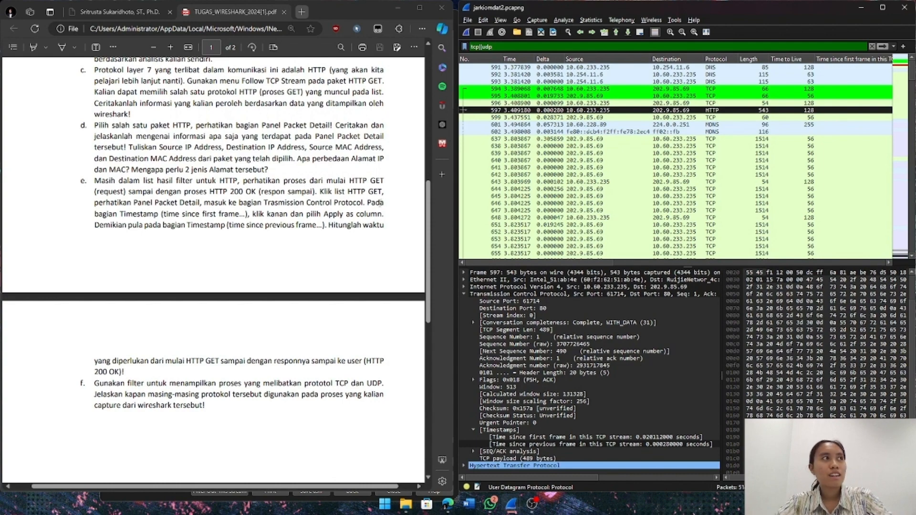
pyautogui.scroll(8, 380, 203)
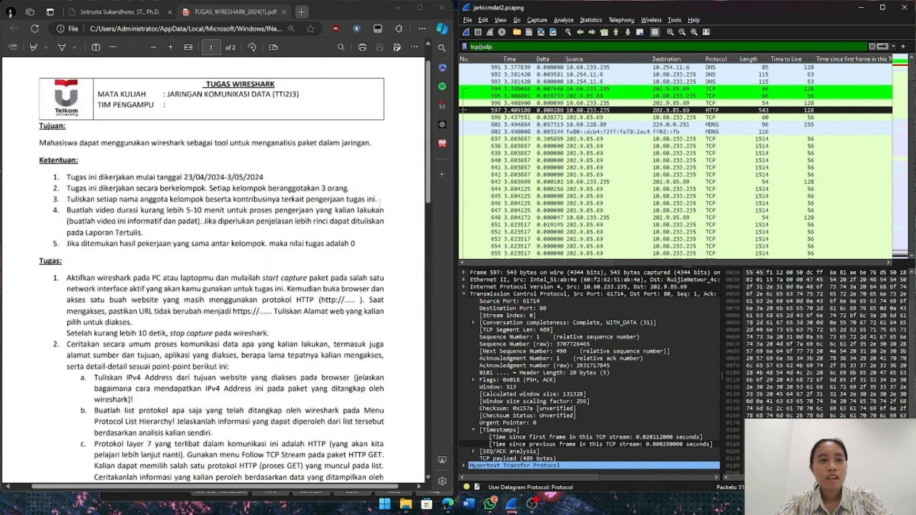